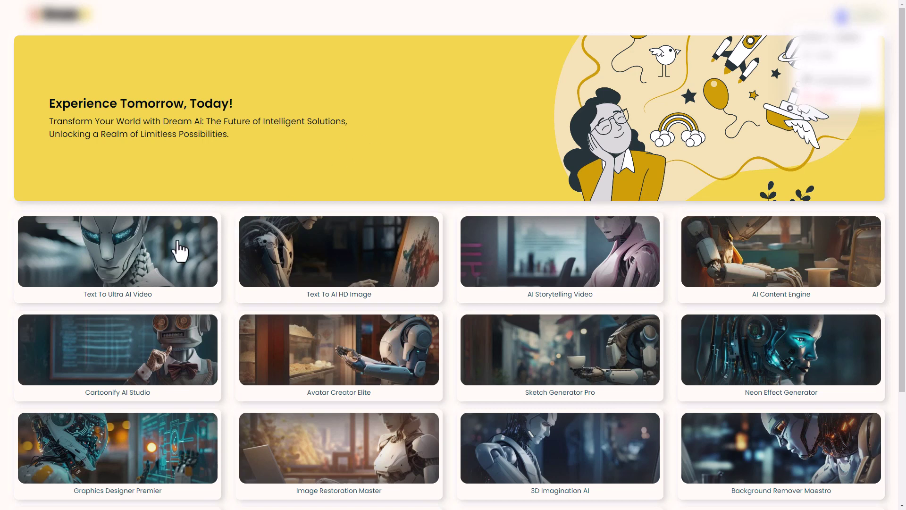
- Open Text To Ultra AI Video and generate a video from 'pink unicorn jumping a rainbo'
{"action": "left_click", "coordinate": [141, 251]}
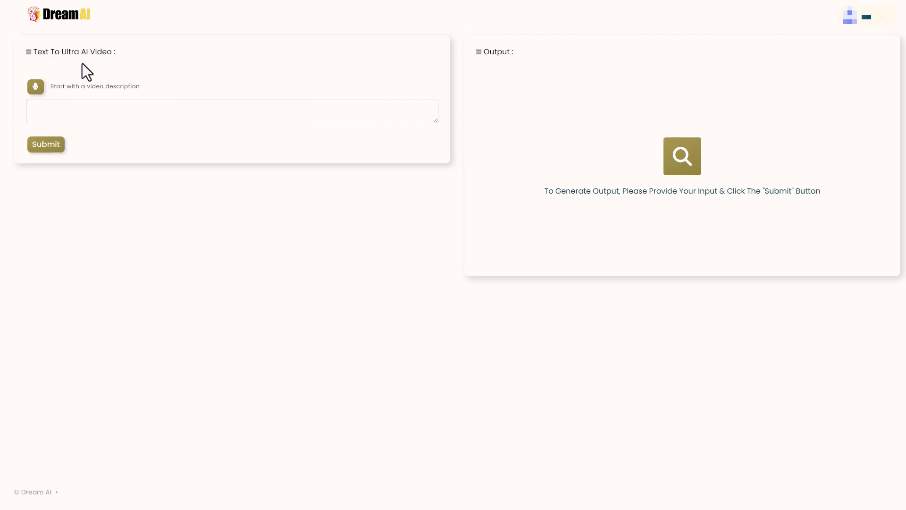
{"action": "left_click", "coordinate": [136, 109]}
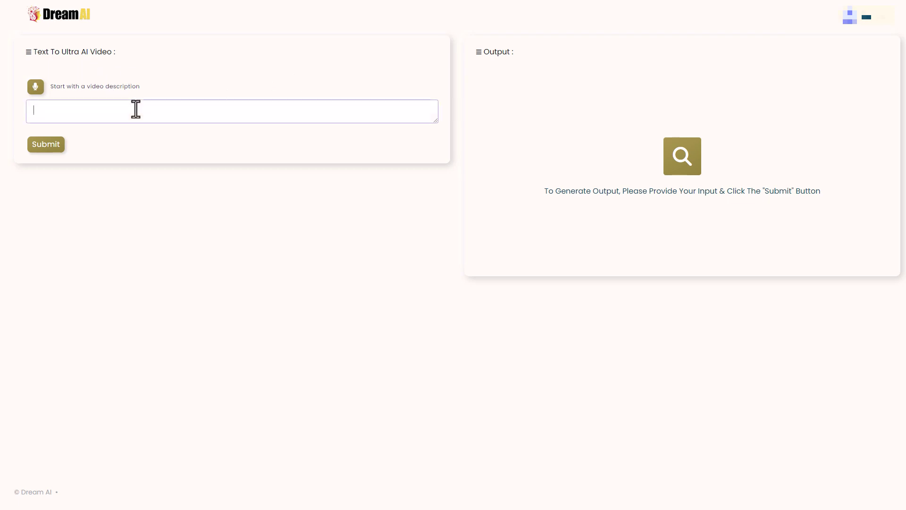
{"action": "type", "text": "pink unicorn jumping a rainbow"}
{"action": "left_click", "coordinate": [52, 147]}
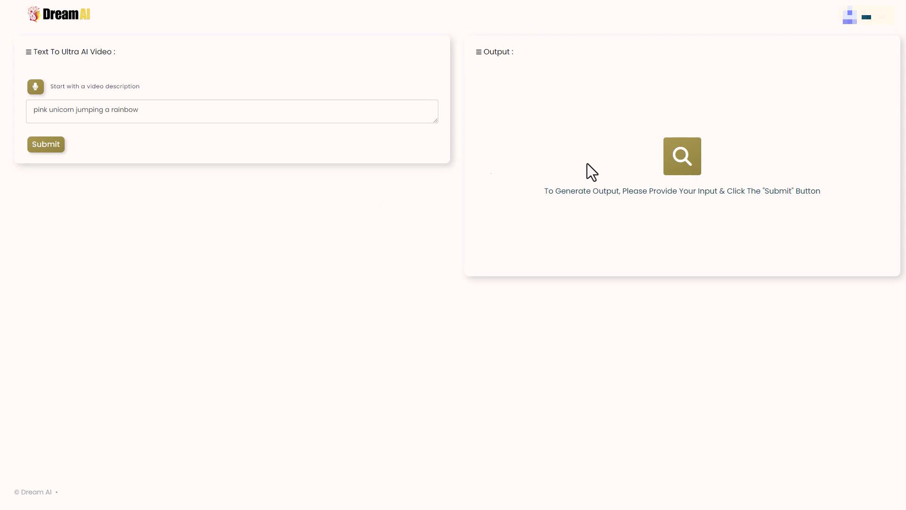
{"action": "left_click", "coordinate": [48, 146]}
- Replace the prompt with 'business man' and generate another video
{"action": "left_click", "coordinate": [24, 110]}
{"action": "key", "text": "ctrl+a"}
{"action": "type", "text": "business "}
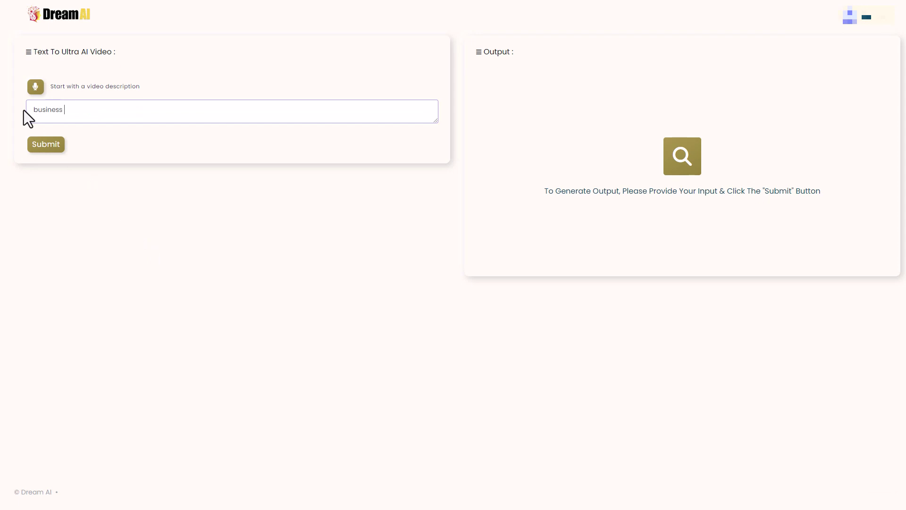
{"action": "type", "text": "man"}
{"action": "left_click", "coordinate": [50, 149]}
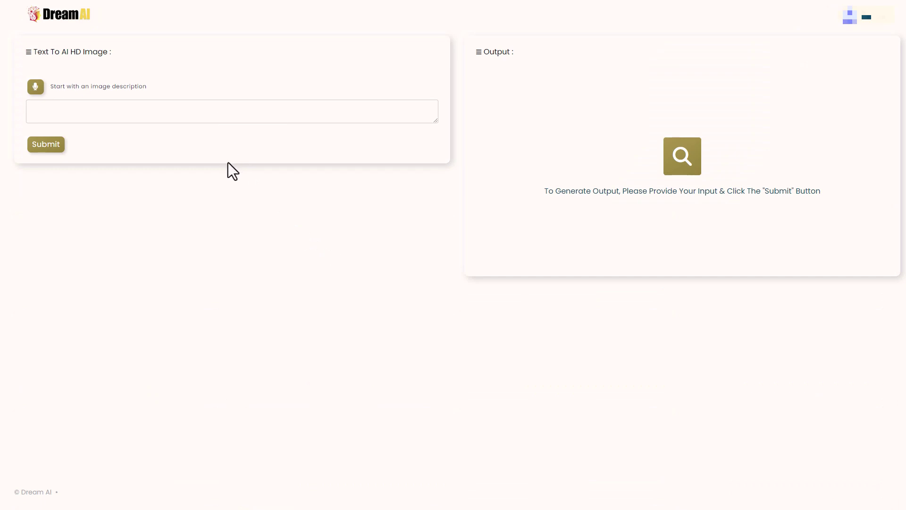
- Paste 'pink unicorn with a rainbow' as the image description and submit it
{"action": "left_click", "coordinate": [227, 112]}
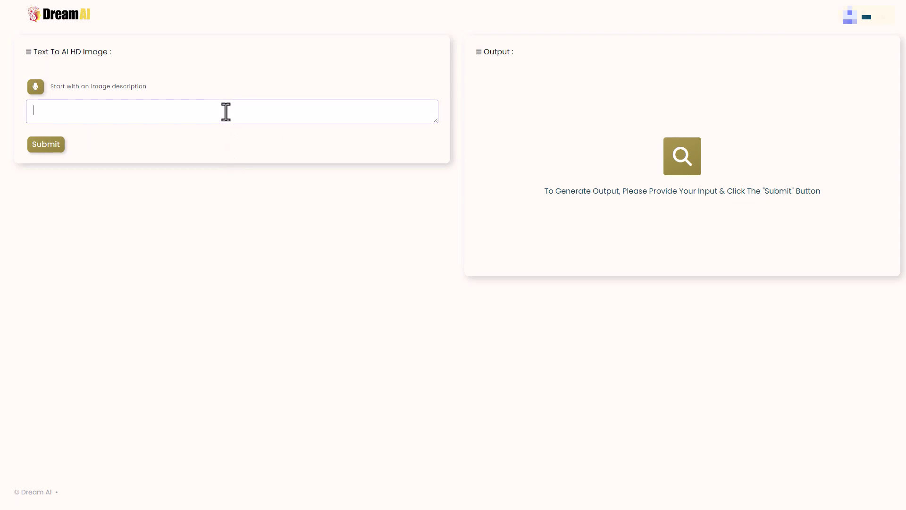
{"action": "type", "text": "pink unicorn with a rainbow"}
{"action": "left_click", "coordinate": [48, 147]}
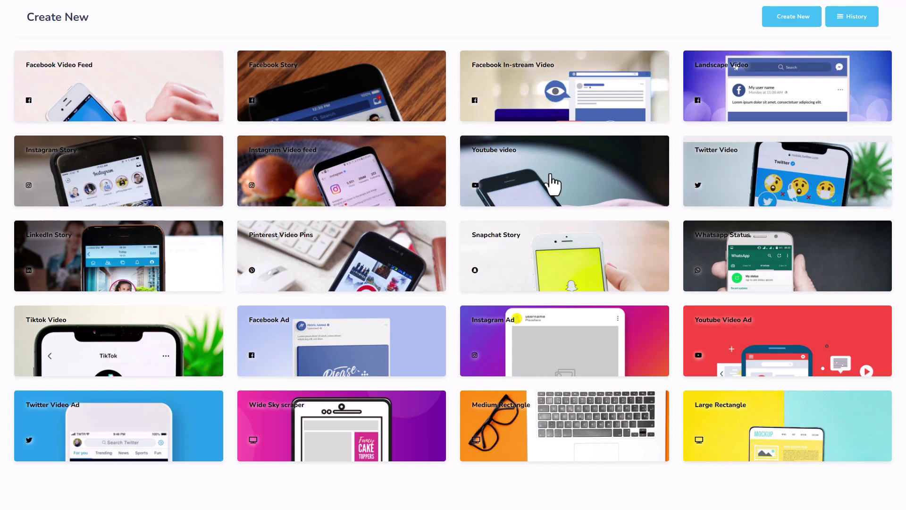
- In the Youtube video template, retype the ONLINE EDUCATION headline as 'big' and 'g video'
{"action": "left_click", "coordinate": [553, 185]}
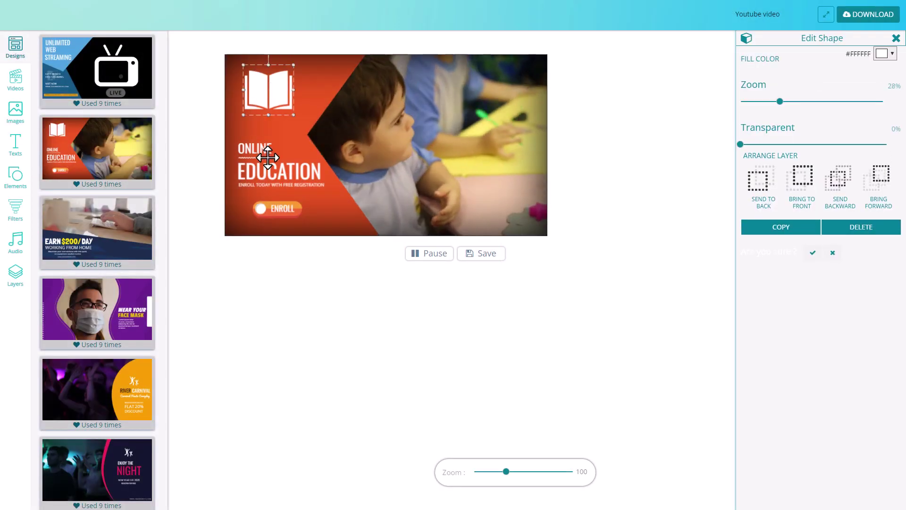
{"action": "left_click", "coordinate": [263, 150]}
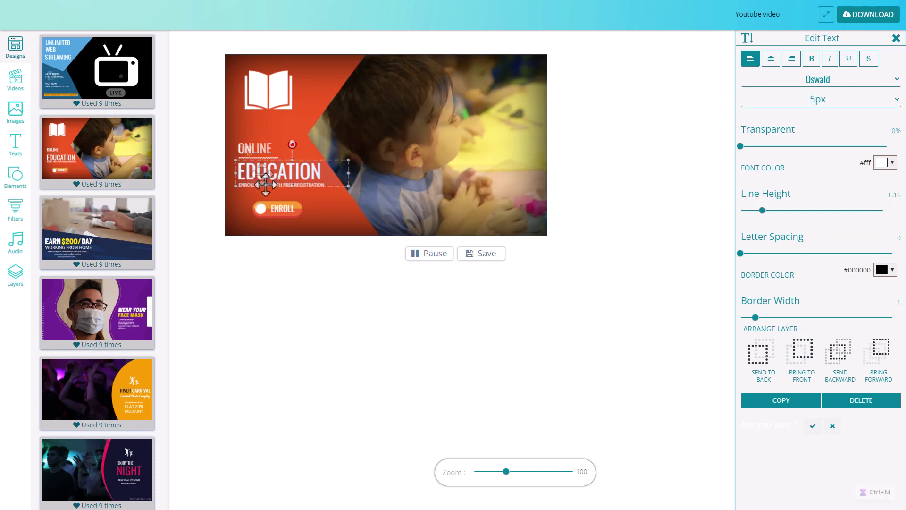
{"action": "type", "text": "big"}
{"action": "left_click", "coordinate": [262, 174]}
{"action": "type", "text": "g video"}
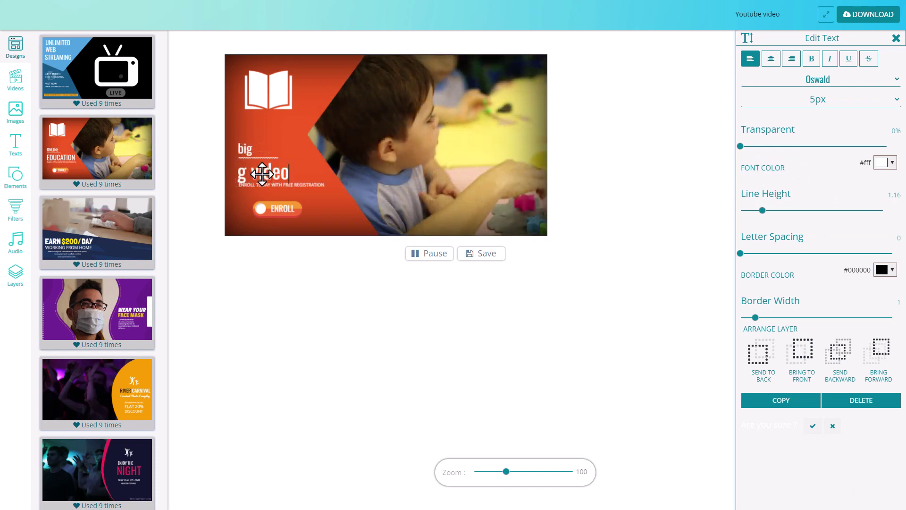
{"action": "left_click", "coordinate": [432, 156]}
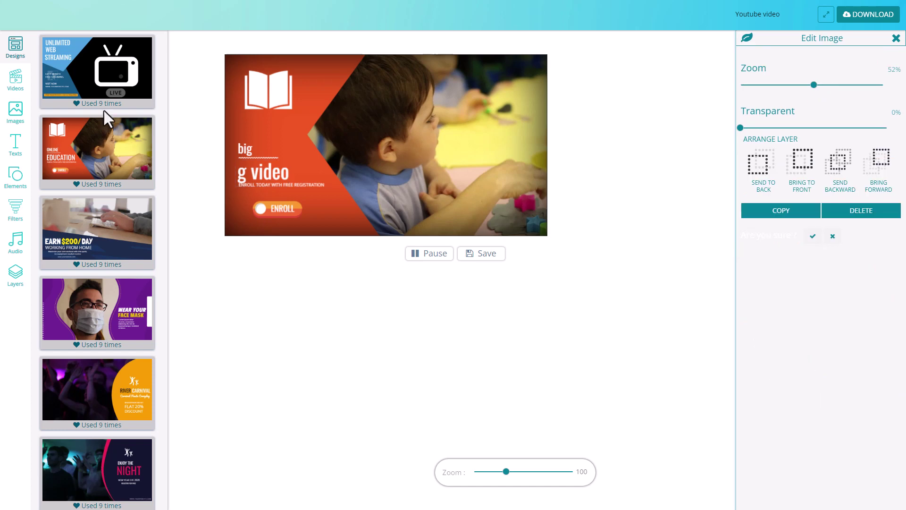
- Search the video library for 'editor' and replace the child footage with the first clip
{"action": "left_click", "coordinate": [11, 83]}
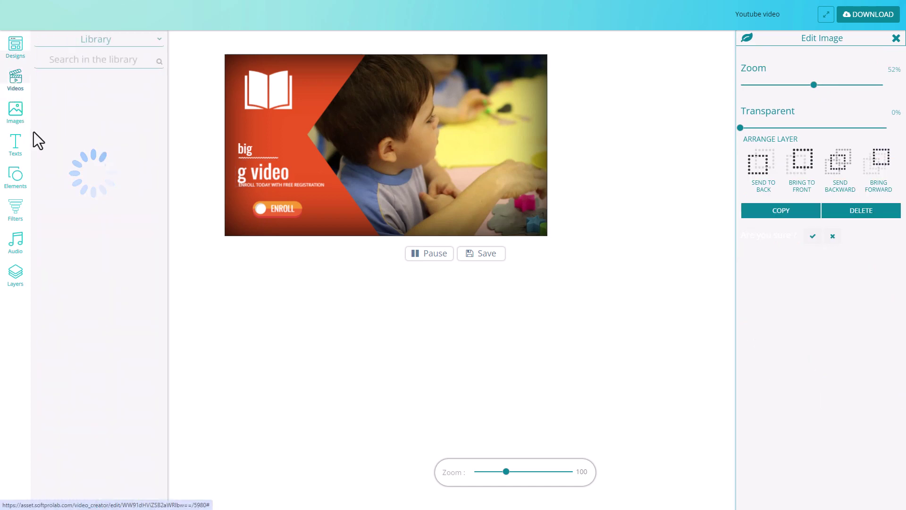
{"action": "left_click", "coordinate": [83, 61]}
{"action": "type", "text": "editor"}
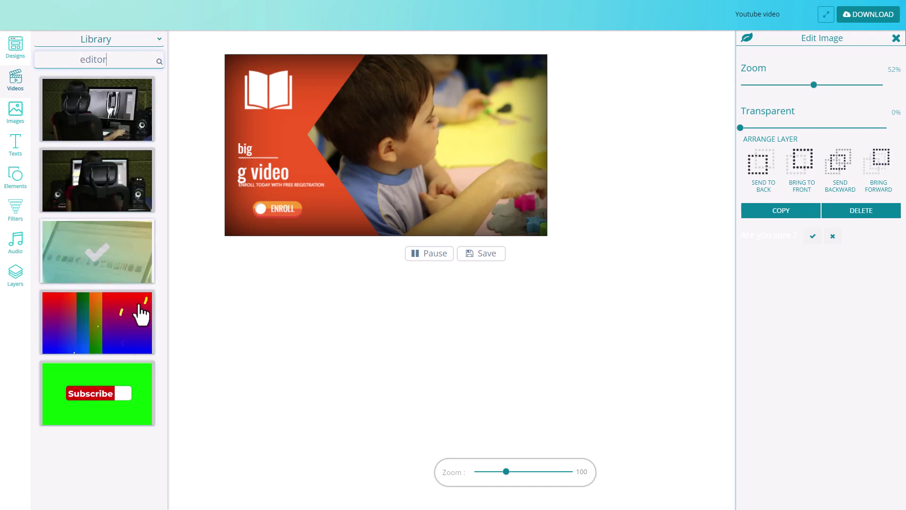
{"action": "left_click", "coordinate": [116, 120]}
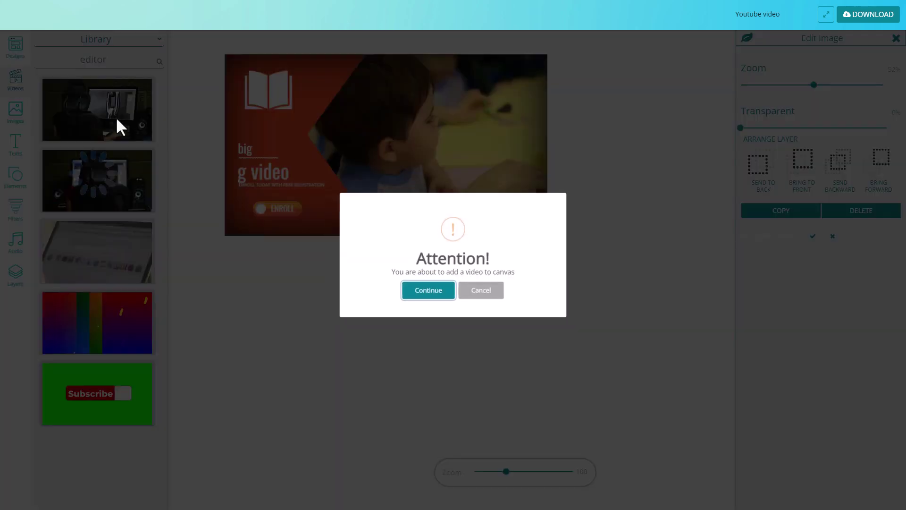
{"action": "left_click", "coordinate": [424, 291]}
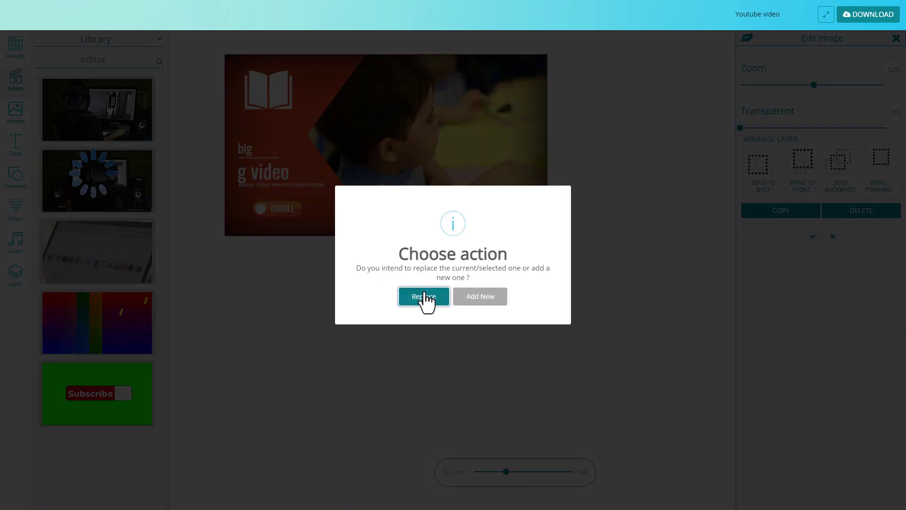
{"action": "left_click", "coordinate": [410, 298]}
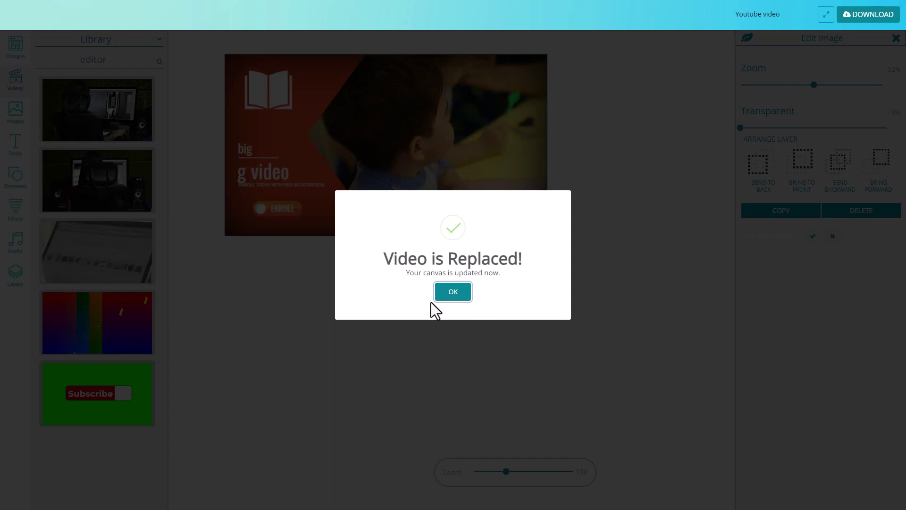
{"action": "left_click", "coordinate": [450, 295]}
- Add the first editor clip to the canvas and enlarge it over the upper right
{"action": "left_click_drag", "start_coordinate": [323, 276], "coordinate": [383, 97]}
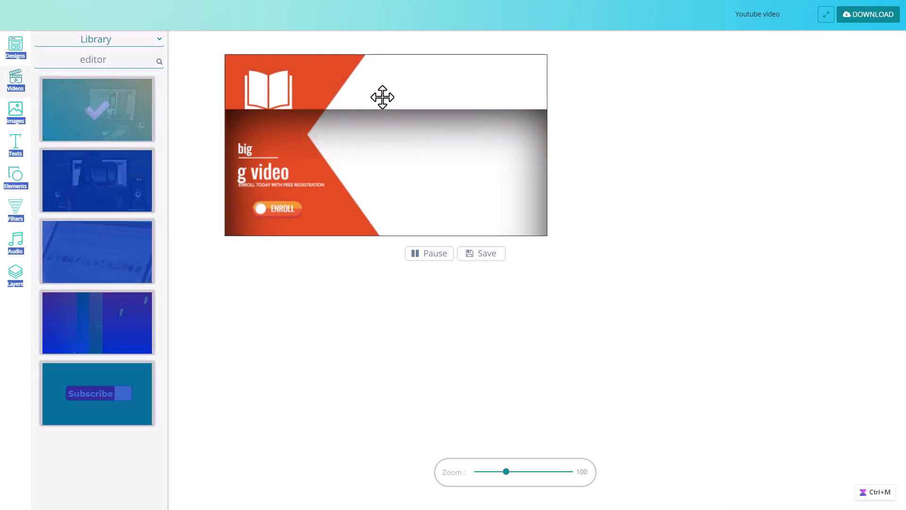
{"action": "left_click", "coordinate": [184, 129]}
{"action": "left_click", "coordinate": [96, 124]}
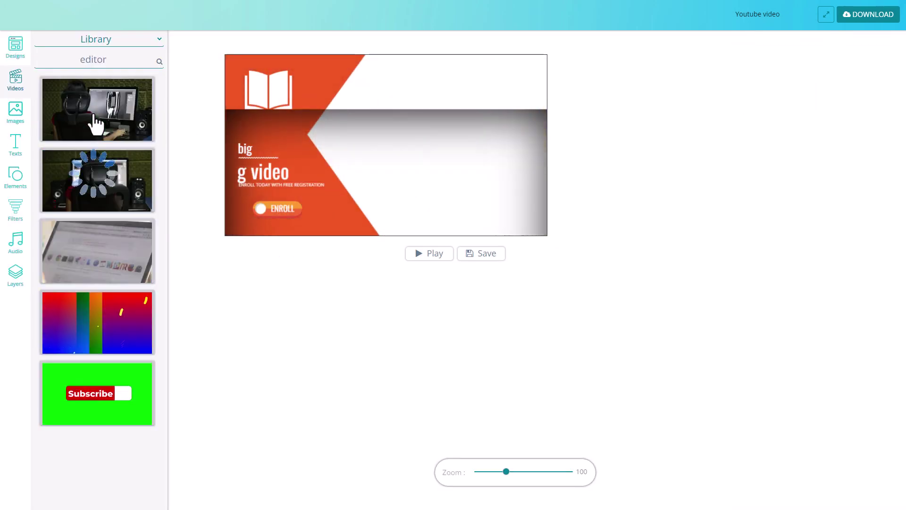
{"action": "left_click", "coordinate": [381, 91]}
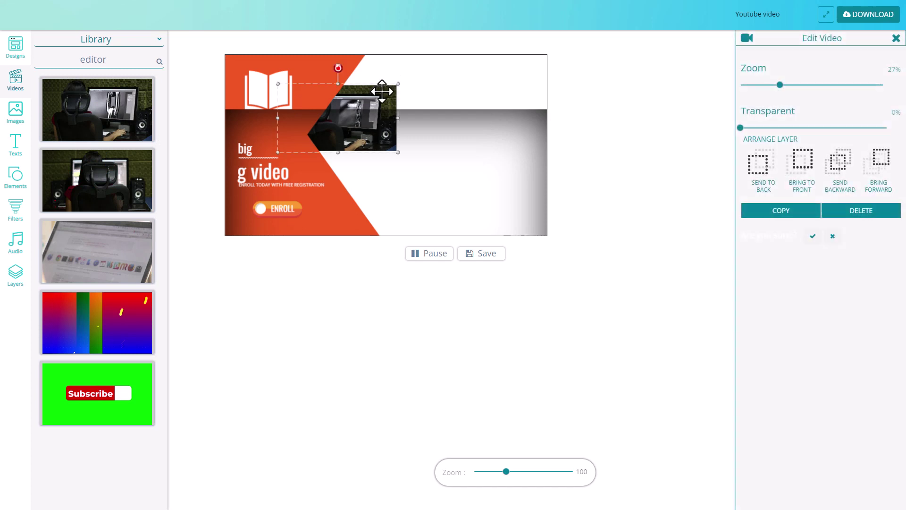
{"action": "mouse_move", "coordinate": [398, 84]}
{"action": "left_mouse_down"}
{"action": "mouse_move", "coordinate": [453, 60]}
{"action": "mouse_move", "coordinate": [504, 73]}
{"action": "mouse_move", "coordinate": [404, 95]}
{"action": "left_mouse_up"}
{"action": "left_click", "coordinate": [394, 116]}
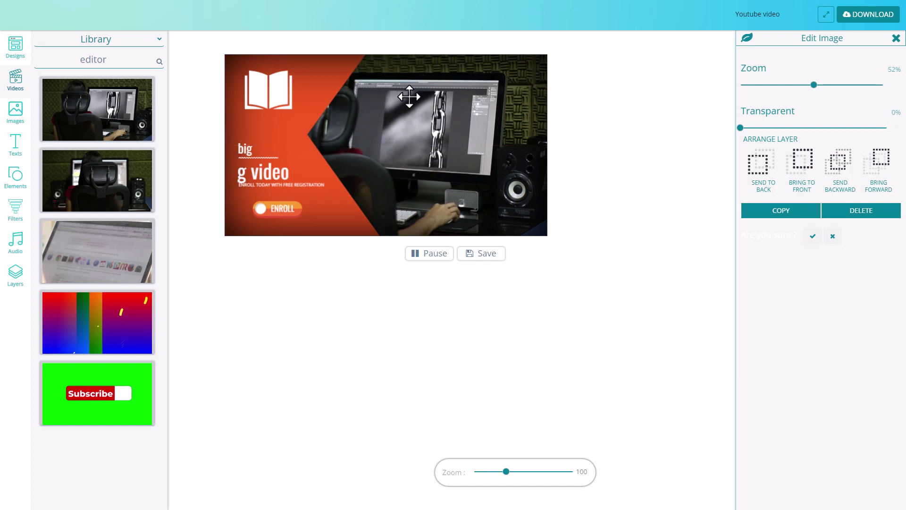
{"action": "left_click", "coordinate": [661, 132]}
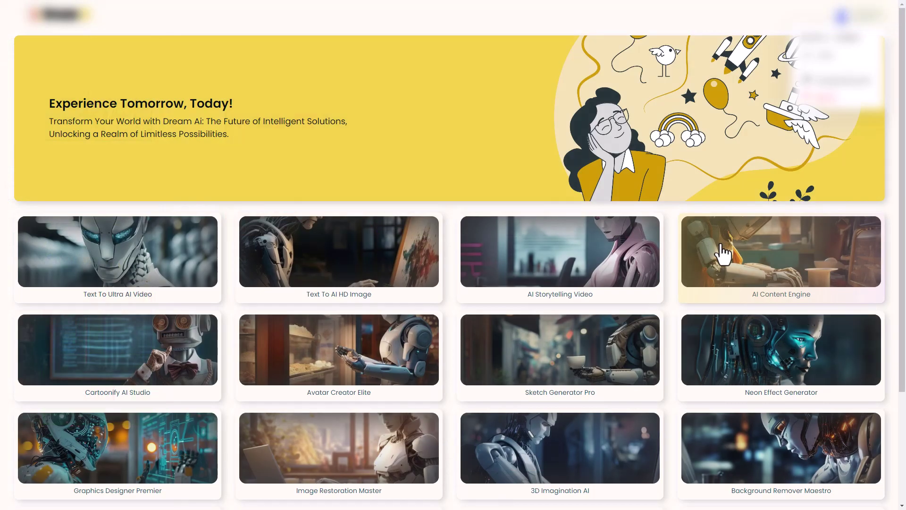
- Open the AI Content Engine and scroll its templates from About us down to Feature section
{"action": "left_click", "coordinate": [722, 255]}
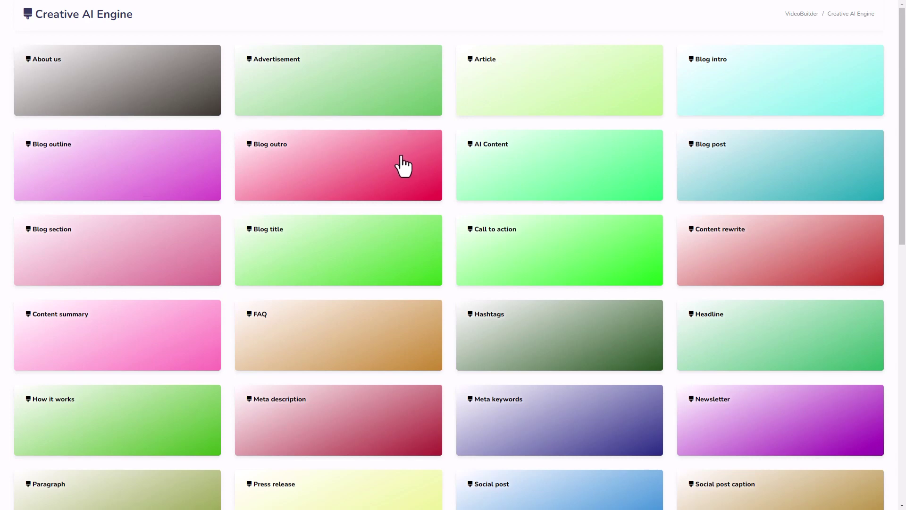
{"action": "scroll", "coordinate": [227, 261], "scroll_direction": "down", "scroll_amount": 10}
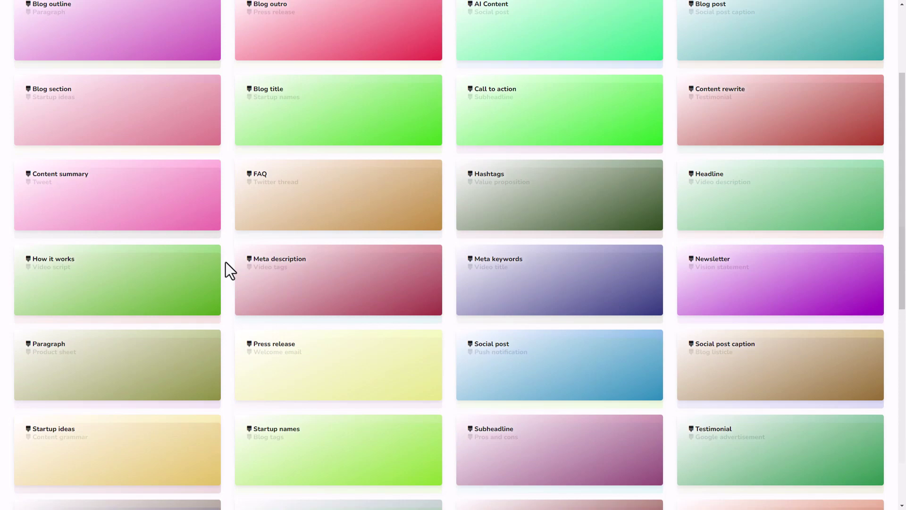
{"action": "scroll", "coordinate": [225, 263], "scroll_direction": "down", "scroll_amount": 2}
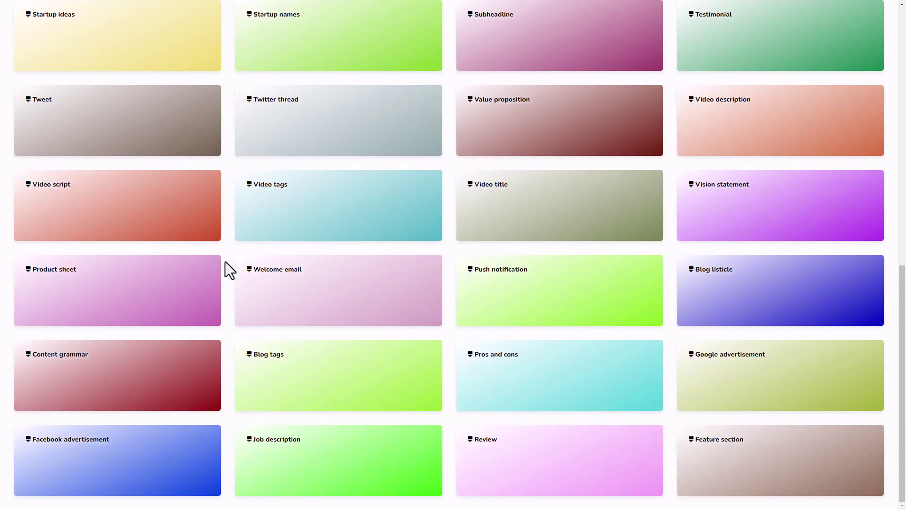
- Generate a Review from the prompt 'led light with 68 led lights for selfie'
{"action": "left_click", "coordinate": [527, 481]}
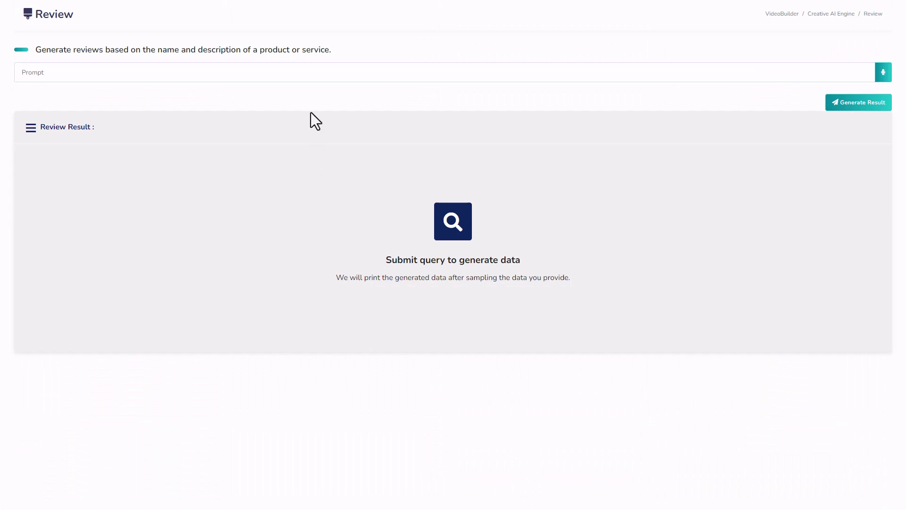
{"action": "left_click", "coordinate": [315, 73]}
{"action": "type", "text": "led light with 68 led lights for selfie"}
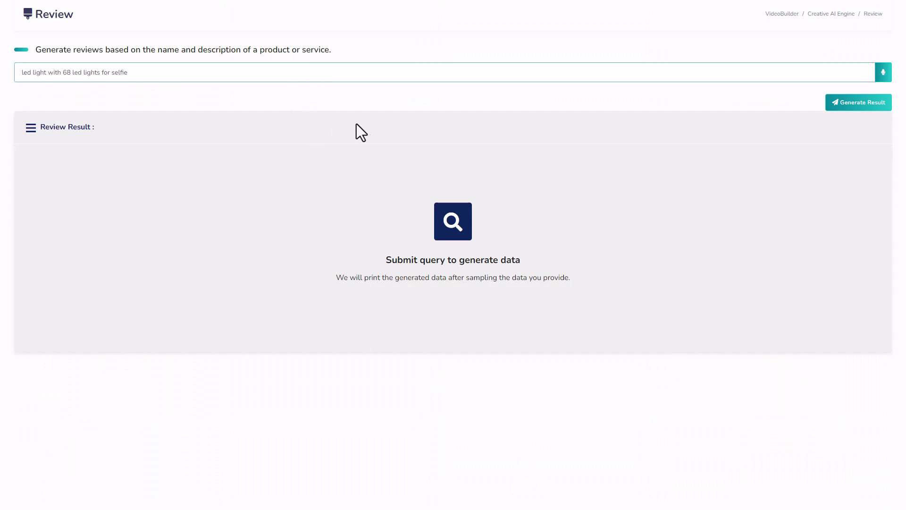
{"action": "left_click", "coordinate": [837, 107]}
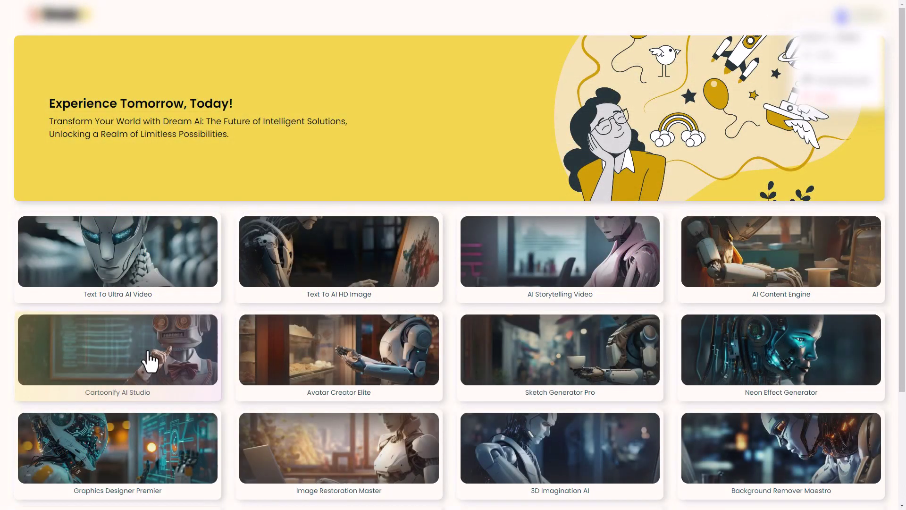
- Open Cartoonify AI Studio and dress the avatar in a white shirt and tie
{"action": "left_click", "coordinate": [150, 361]}
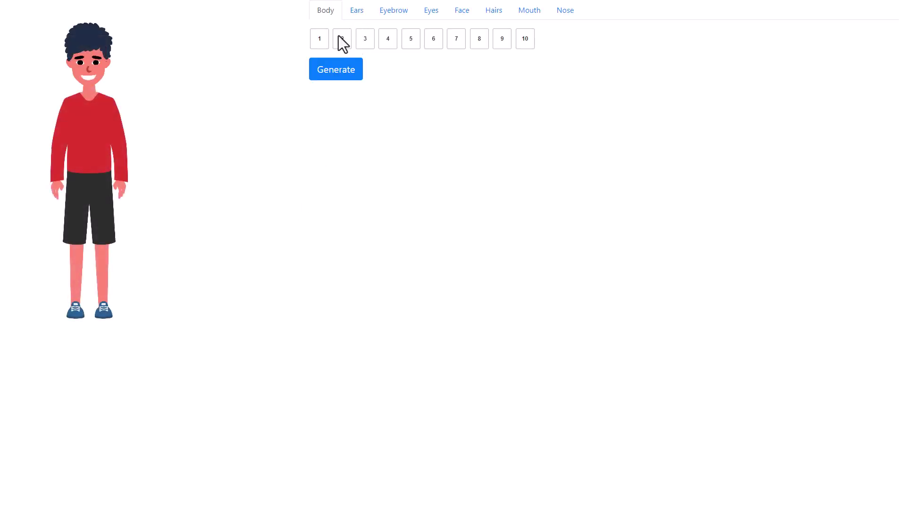
{"action": "left_click", "coordinate": [343, 42]}
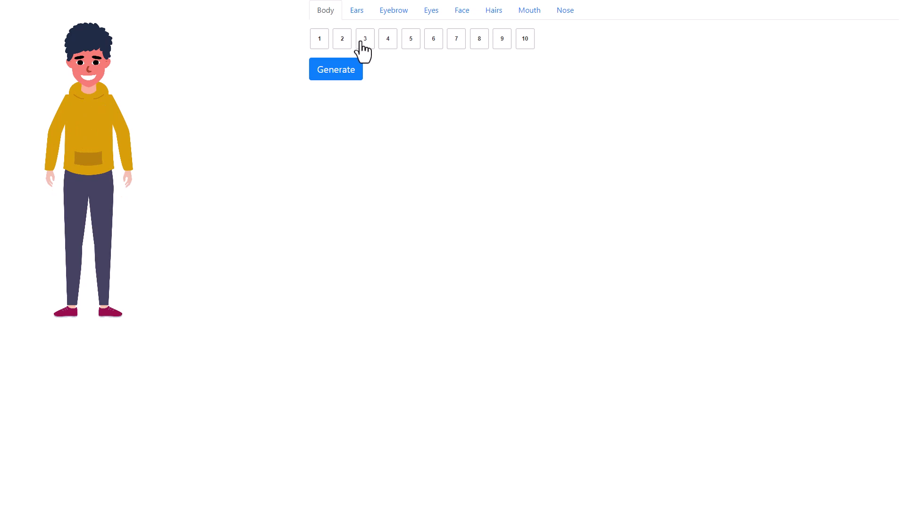
{"action": "left_click", "coordinate": [364, 42]}
{"action": "left_click", "coordinate": [388, 44]}
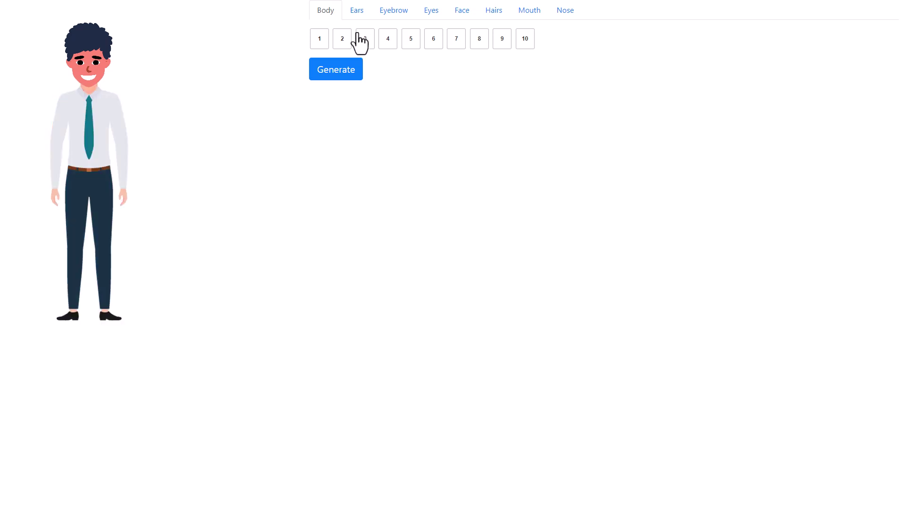
- Give the avatar Eyebrow style 7 and Eyes style 9, then generate the cartoon
{"action": "left_click", "coordinate": [394, 12]}
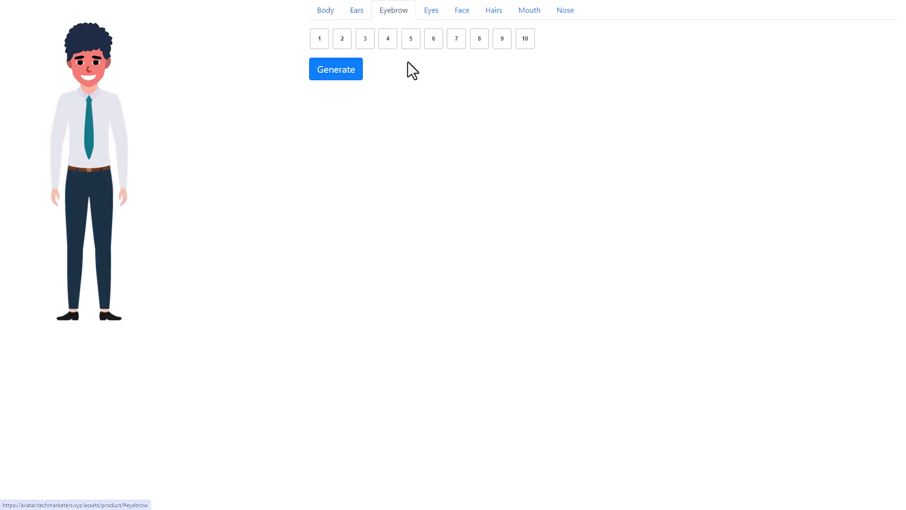
{"action": "left_click", "coordinate": [461, 38]}
{"action": "left_click", "coordinate": [430, 9]}
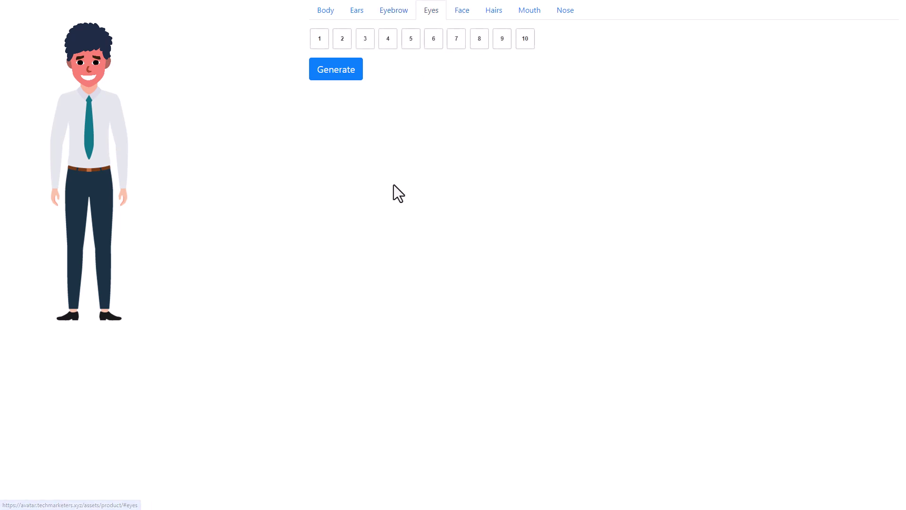
{"action": "left_click", "coordinate": [472, 45]}
{"action": "left_click", "coordinate": [506, 45]}
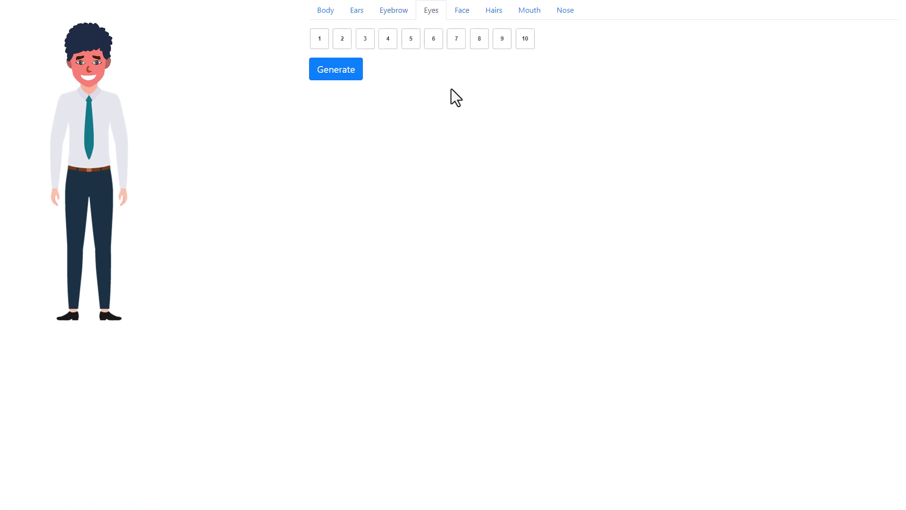
{"action": "left_click", "coordinate": [358, 78]}
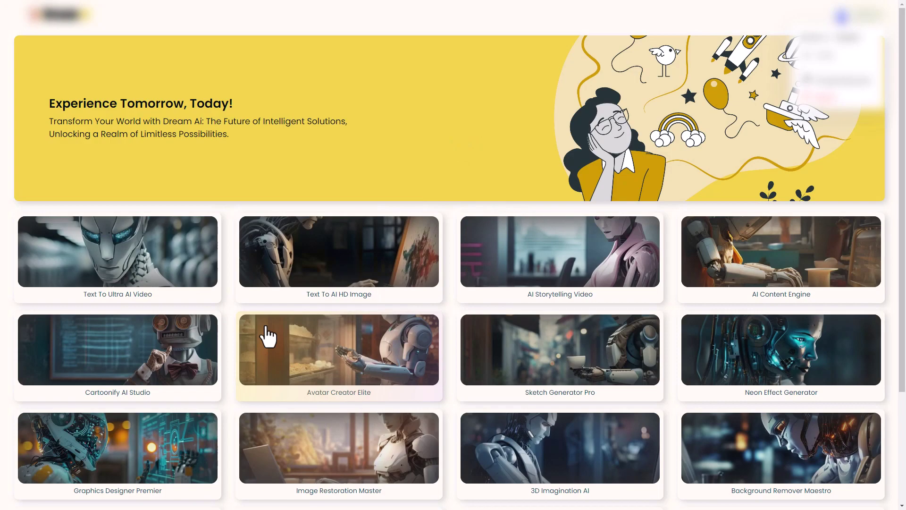
{"action": "scroll", "coordinate": [268, 336], "scroll_direction": "down", "scroll_amount": 3}
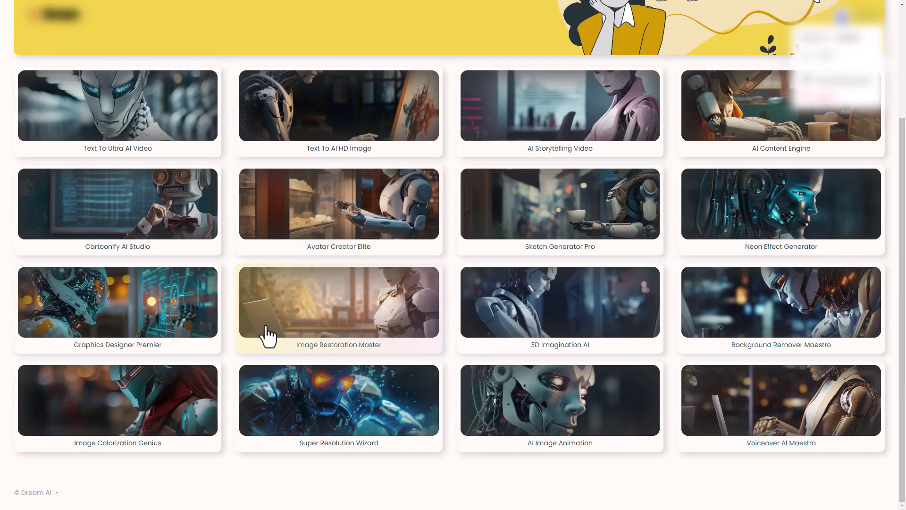
{"action": "scroll", "coordinate": [269, 336], "scroll_direction": "up", "scroll_amount": 3}
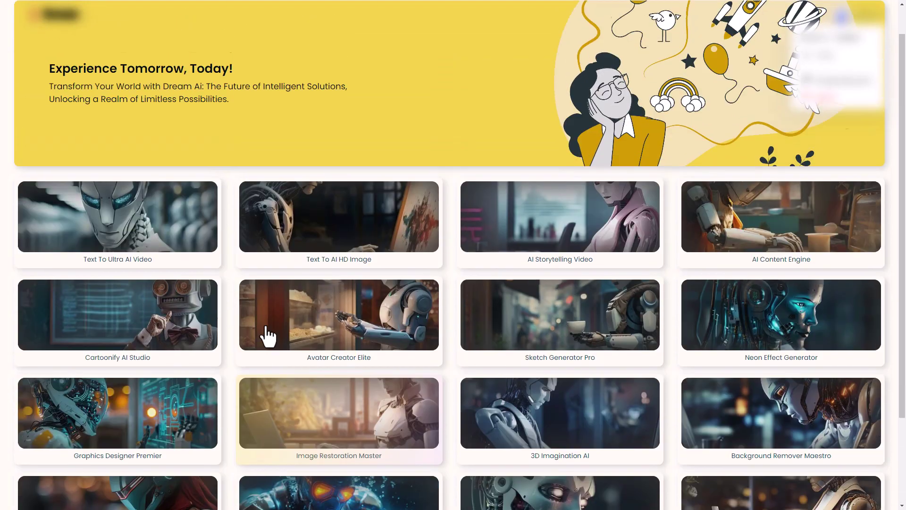
{"action": "scroll", "coordinate": [269, 336], "scroll_direction": "down", "scroll_amount": 3}
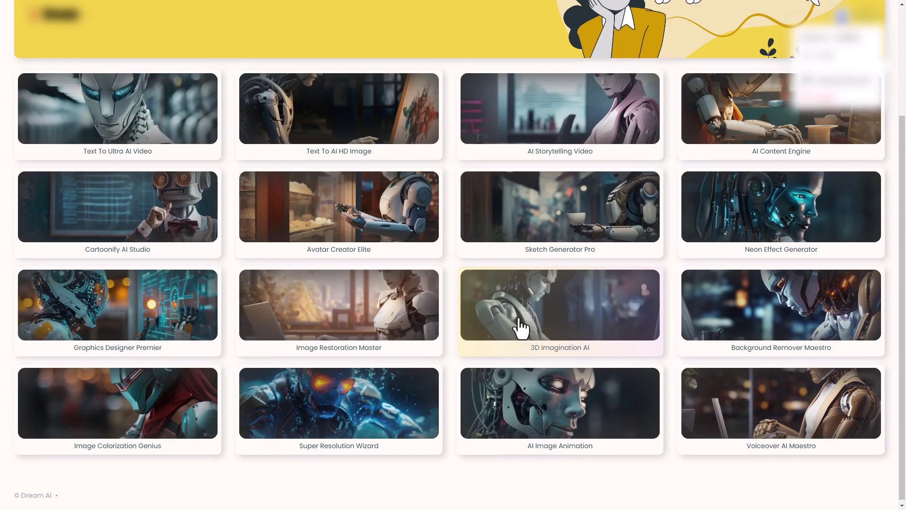
{"action": "scroll", "coordinate": [314, 340], "scroll_direction": "up", "scroll_amount": 3}
{"action": "scroll", "coordinate": [142, 361], "scroll_direction": "down", "scroll_amount": 3}
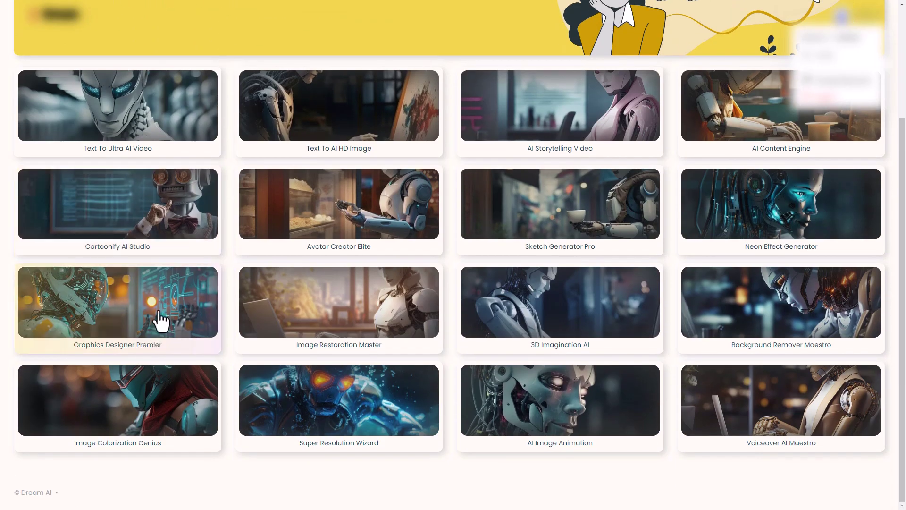
- Open Graphics Designer Premier, browse Template Library, My Templates and Blank Canvas, then return to New Image
{"action": "left_click", "coordinate": [160, 321]}
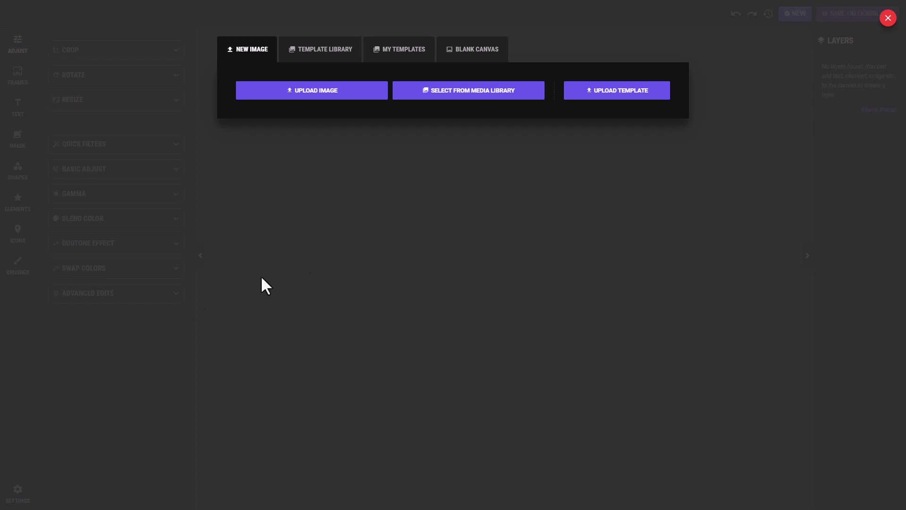
{"action": "left_click", "coordinate": [312, 50]}
{"action": "left_click", "coordinate": [404, 50]}
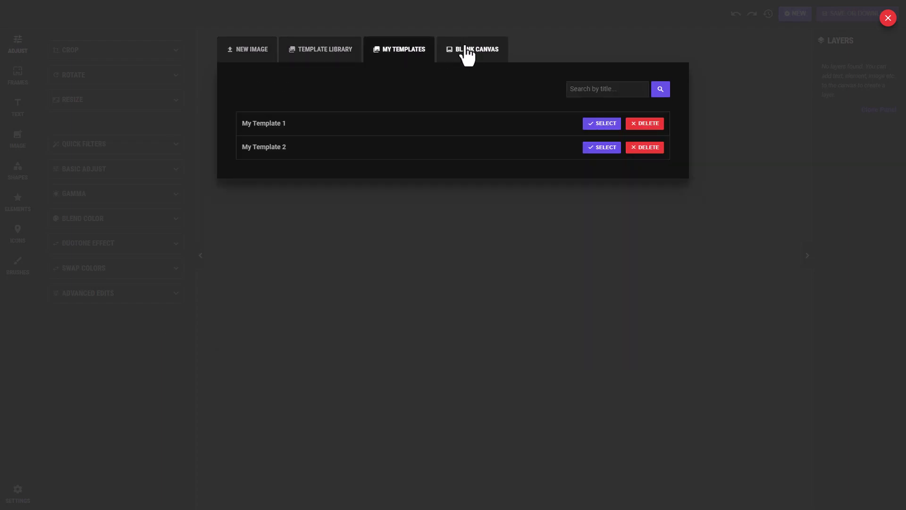
{"action": "left_click", "coordinate": [465, 50]}
{"action": "left_click", "coordinate": [237, 59]}
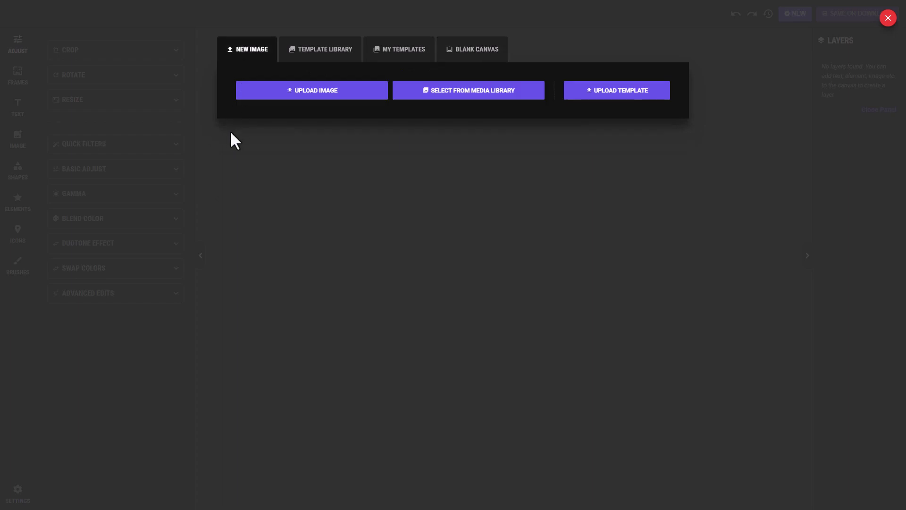